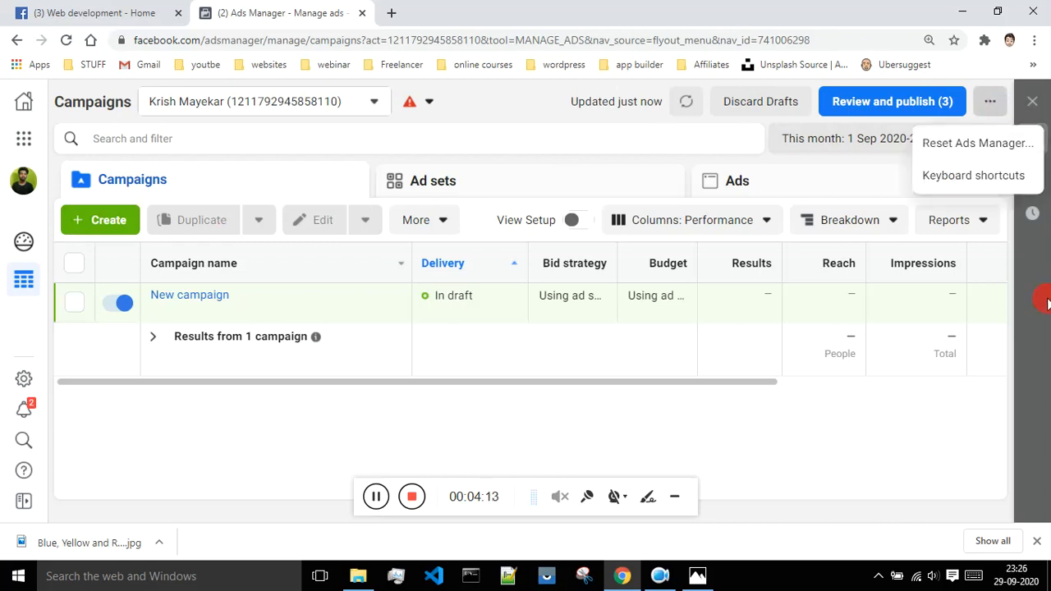
Open the ad account's Billing page to view its transactions.
left_click(1046, 305)
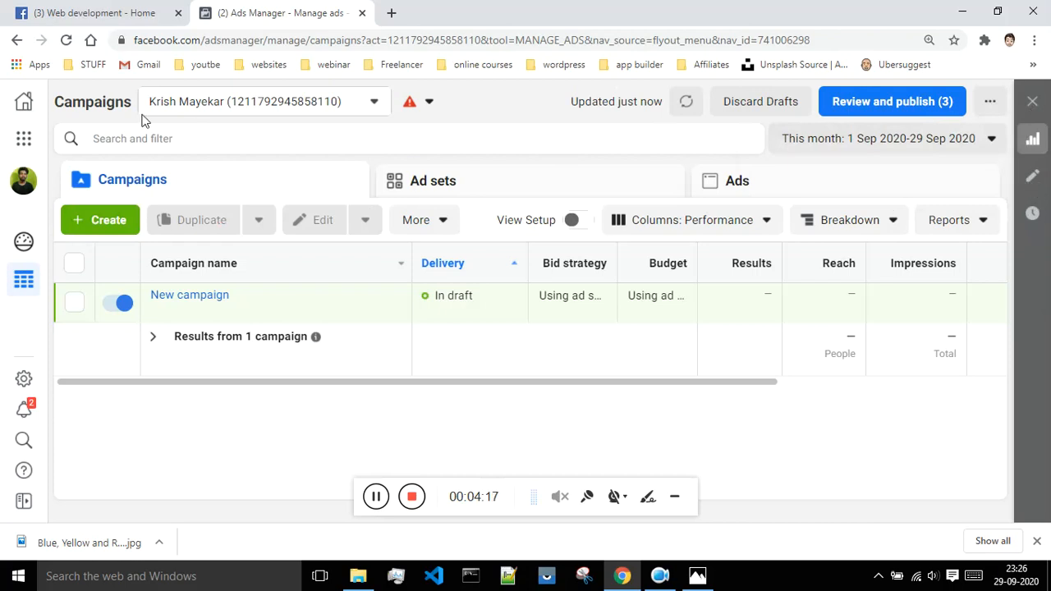
left_click(25, 141)
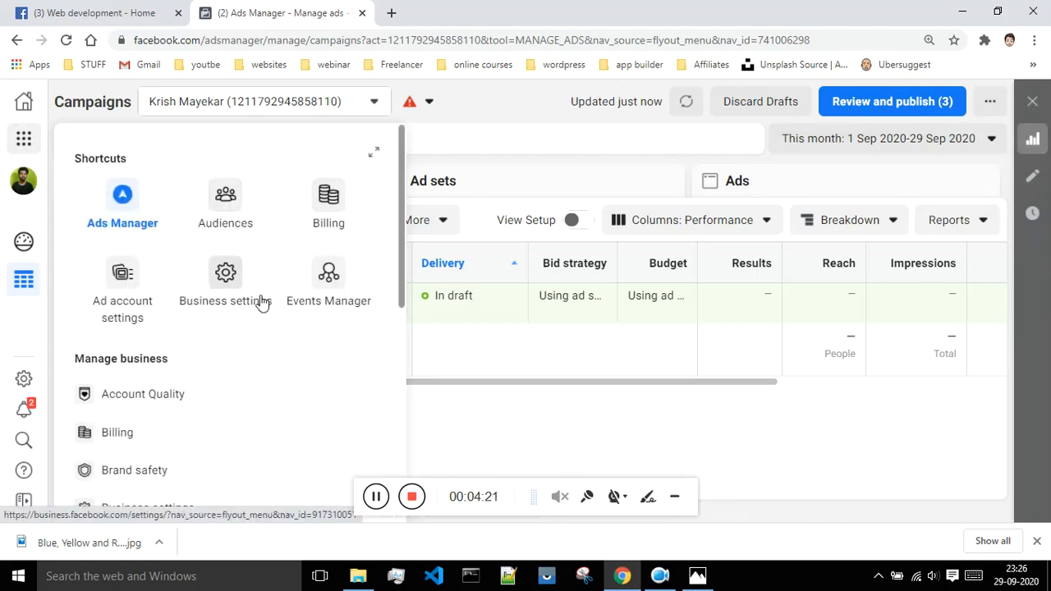
left_click(319, 214)
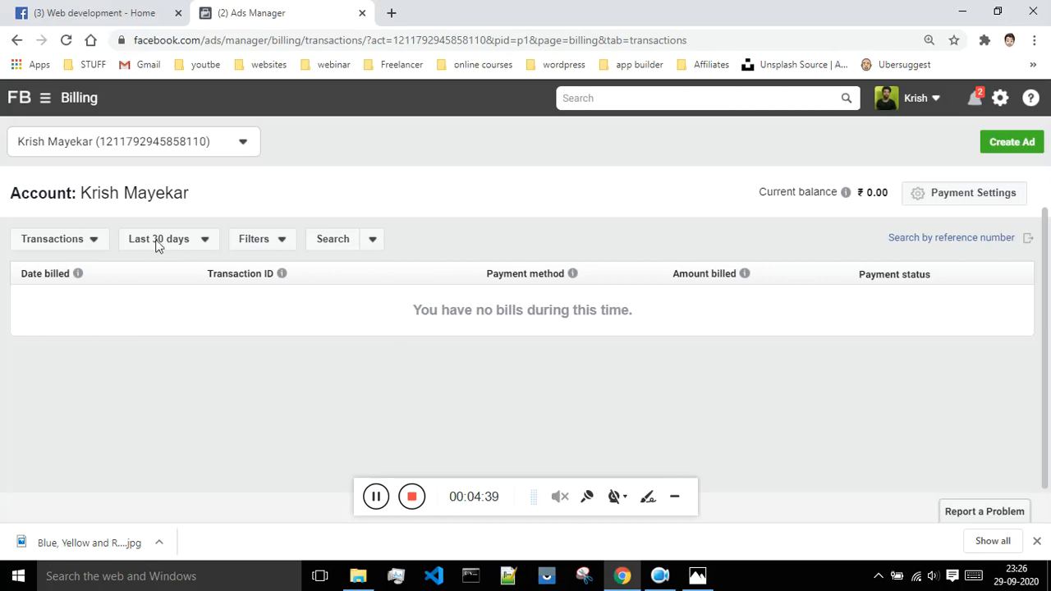
Look through the list of business tools on the Billing page and return to Ads Manager.
left_click(44, 99)
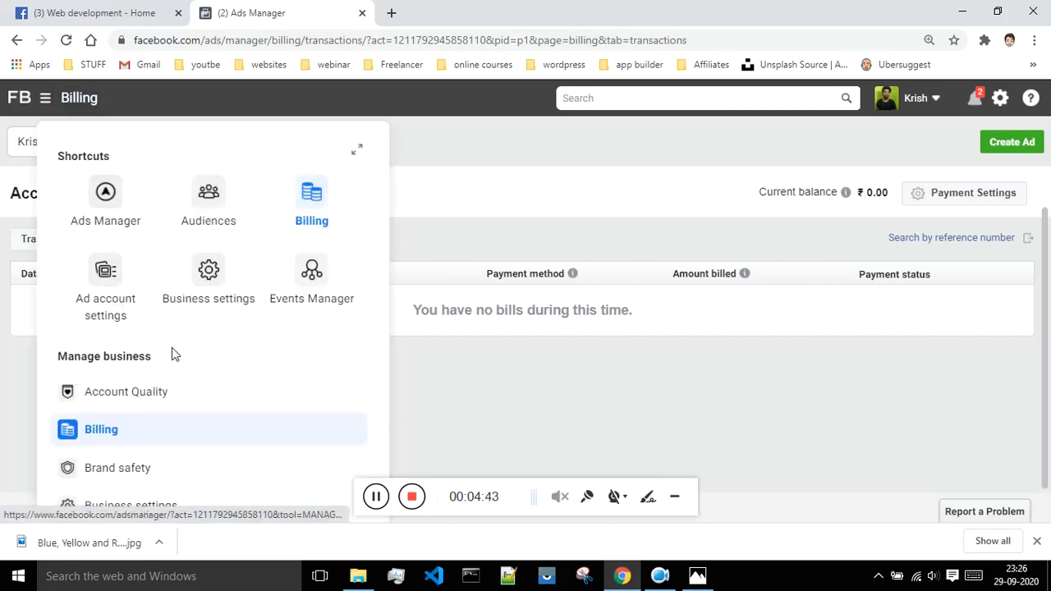
scroll(173, 349, "down", 5)
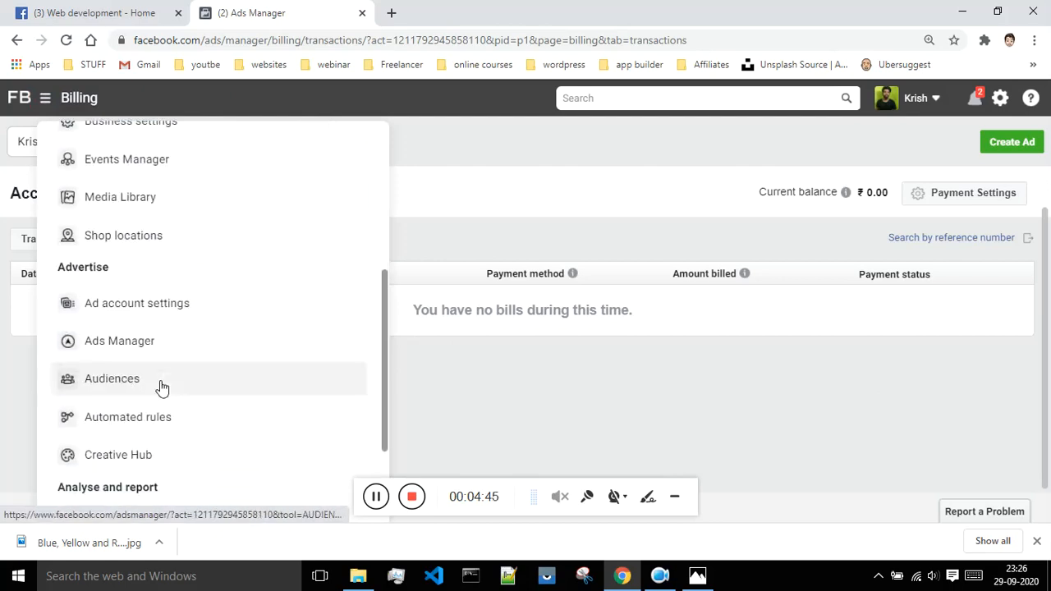
scroll(162, 387, "down", 5)
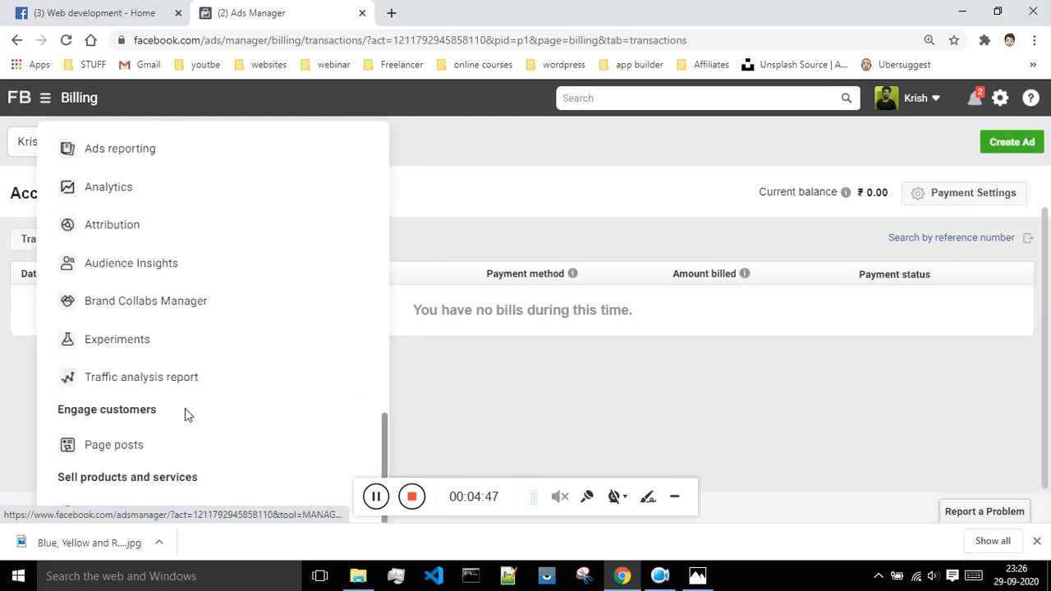
scroll(205, 414, "up", 10)
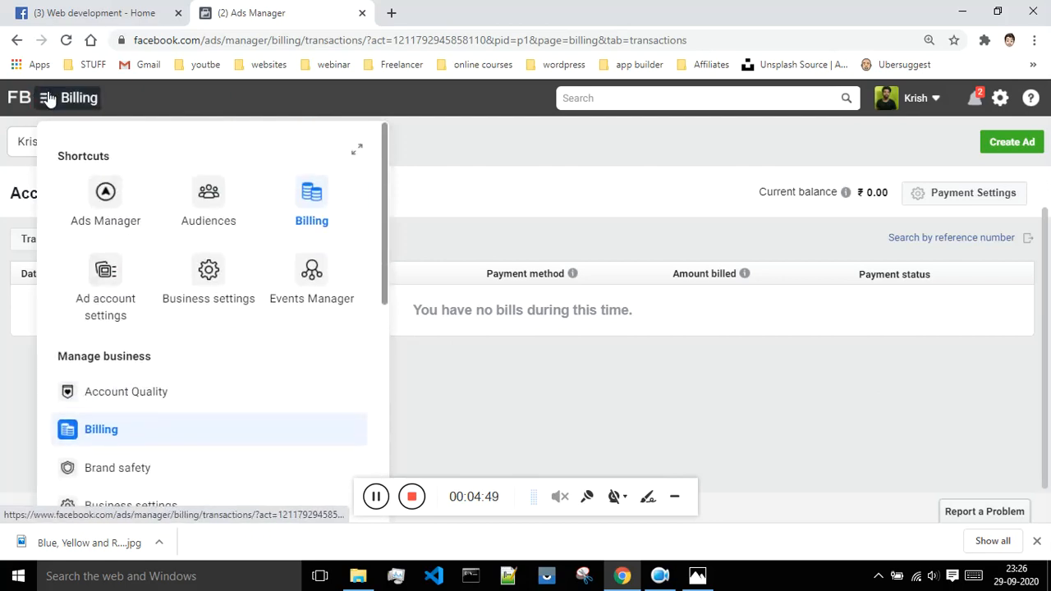
left_click(47, 98)
left_click(47, 98)
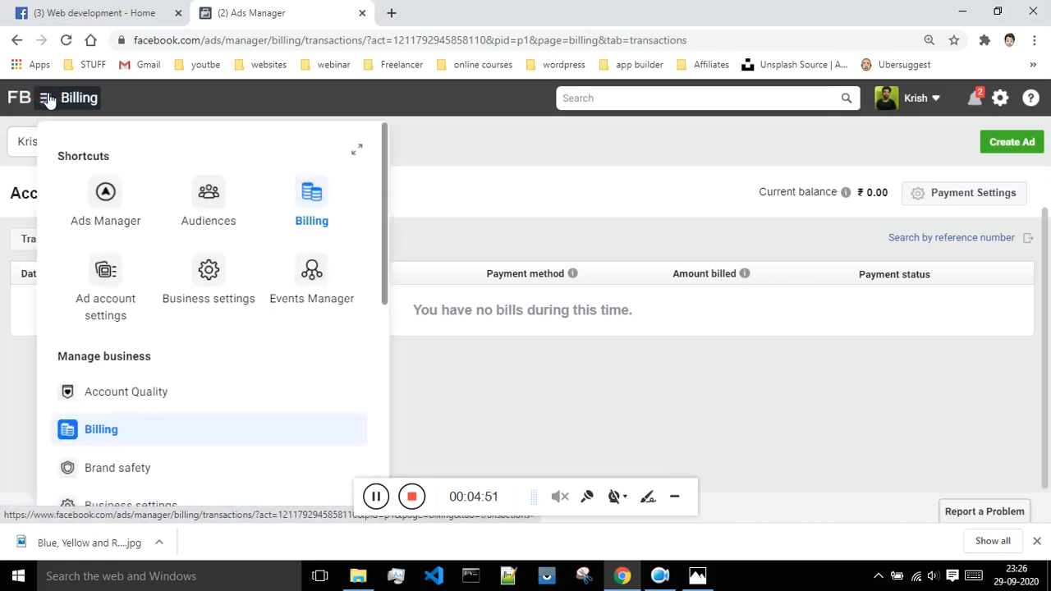
left_click(93, 208)
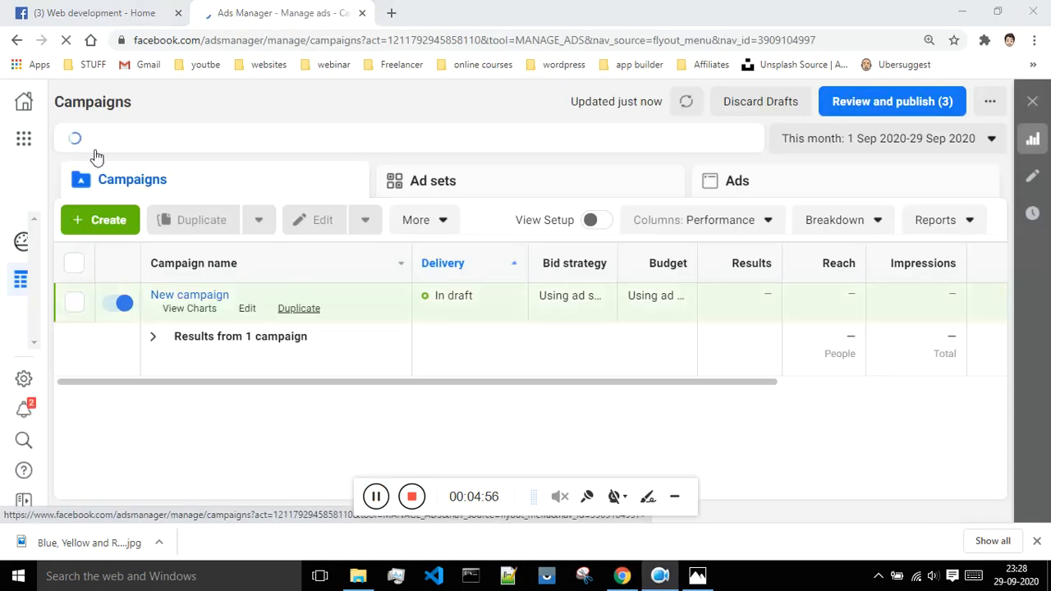
Go to the ad account settings and open the Payment settings page.
left_click(25, 142)
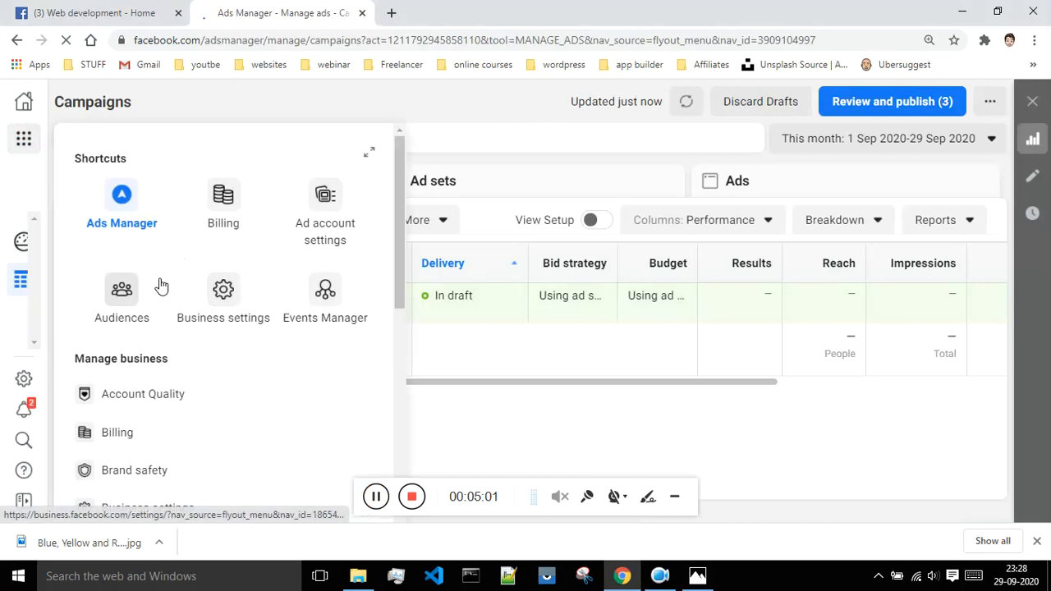
scroll(199, 279, "down", 1)
scroll(200, 283, "down", 1)
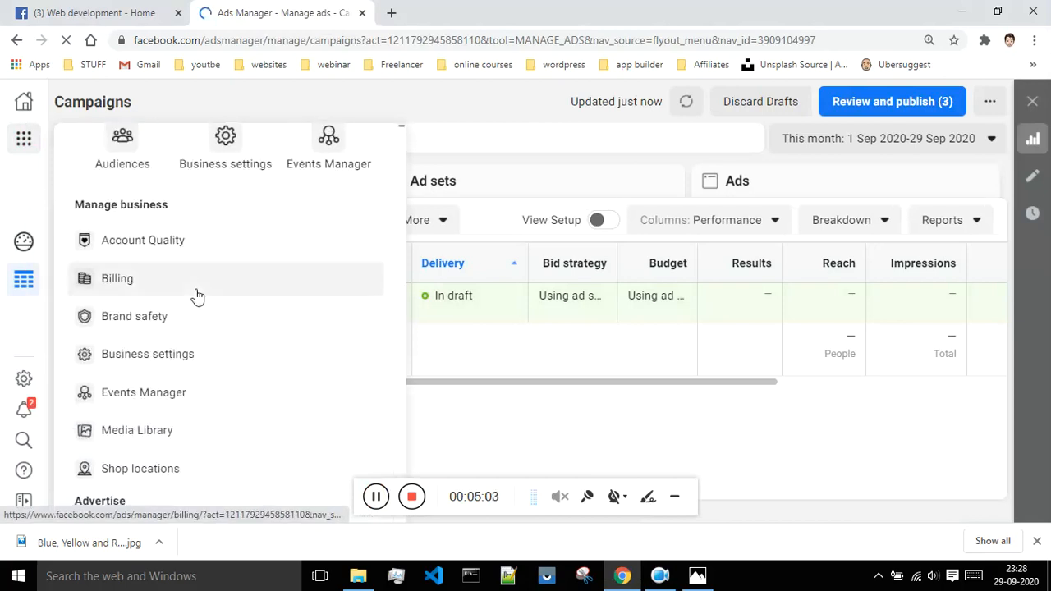
scroll(195, 293, "down", 3)
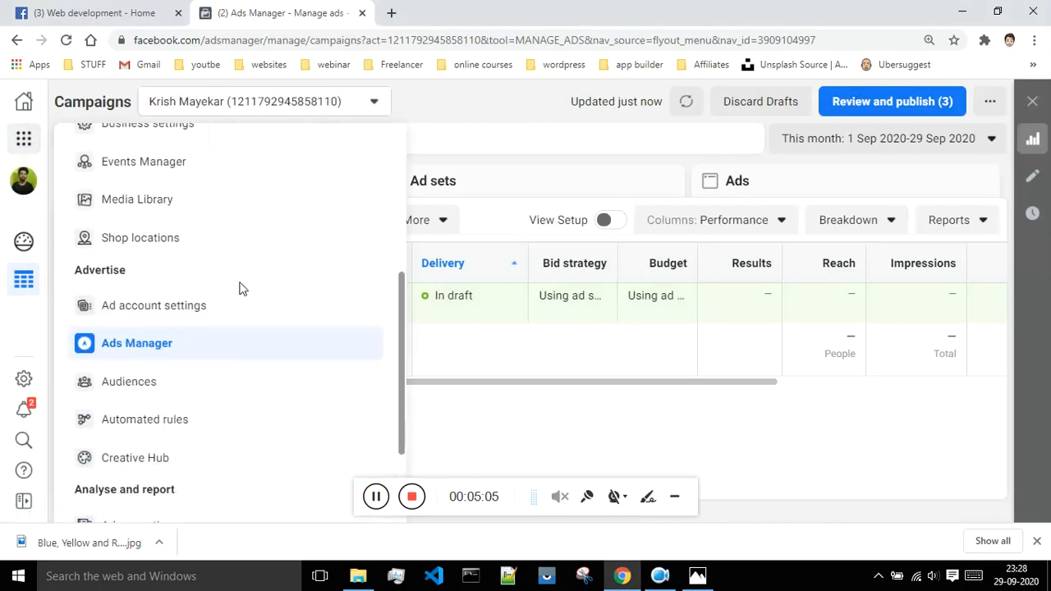
scroll(221, 292, "down", 1)
left_click(186, 235)
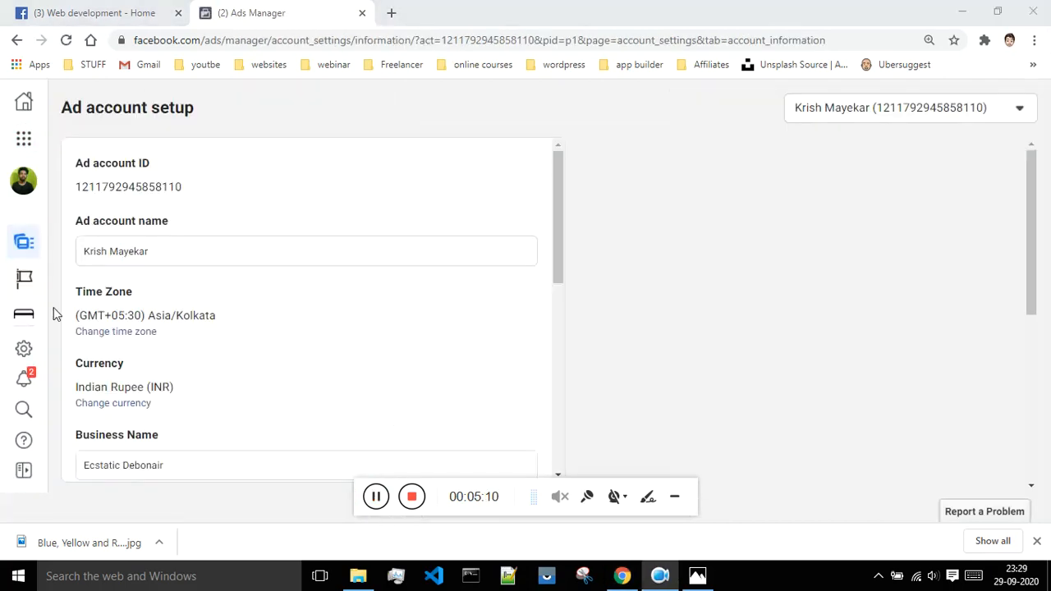
mouse_move(33, 280)
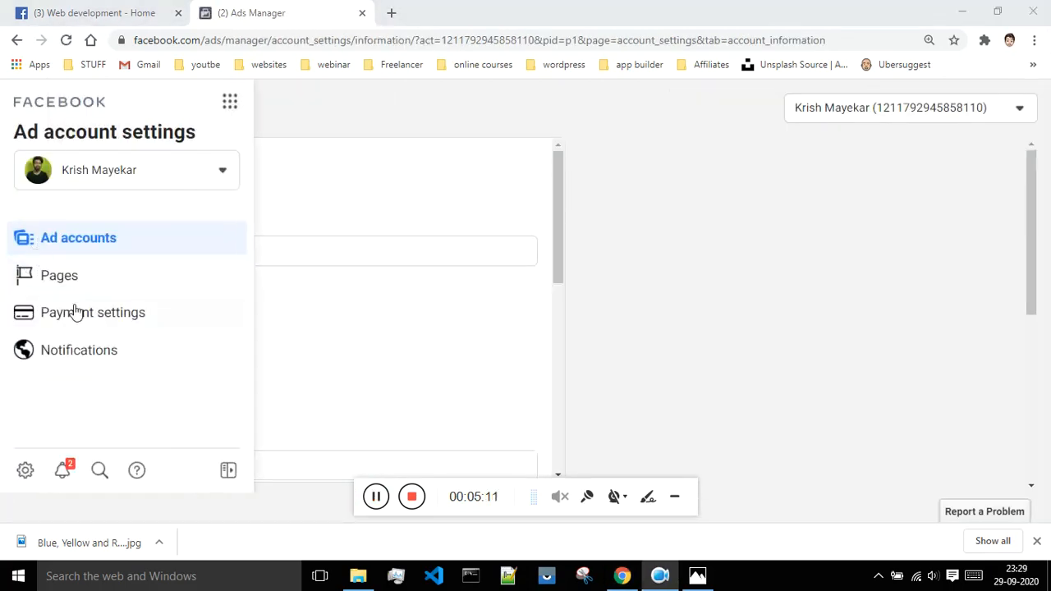
left_click(85, 319)
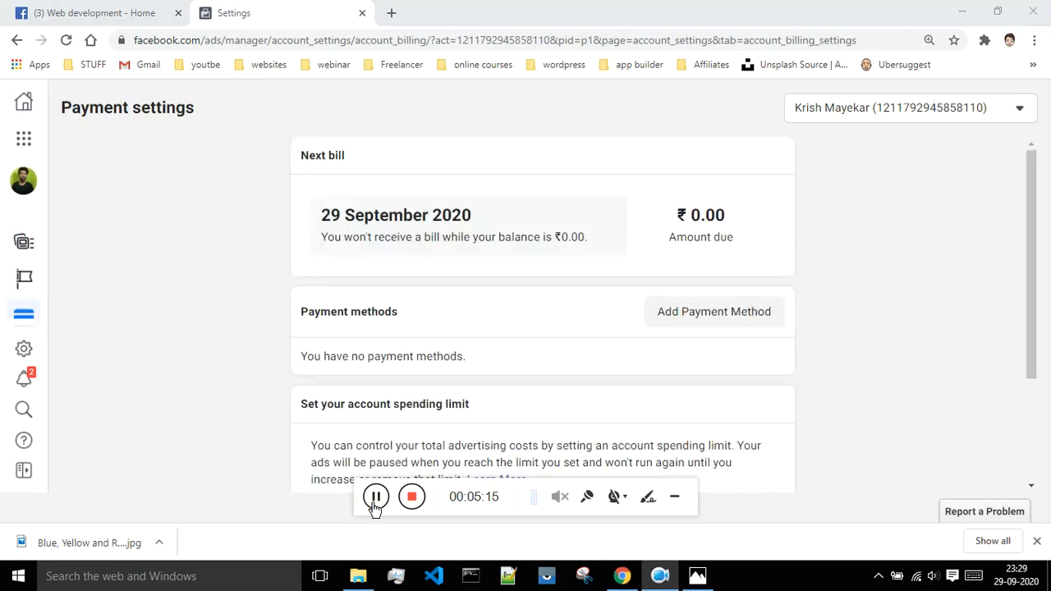
Review the available options for adding a payment method, including card, UPI, Net Banking and PAYTM, and cancel without adding one.
left_click(720, 319)
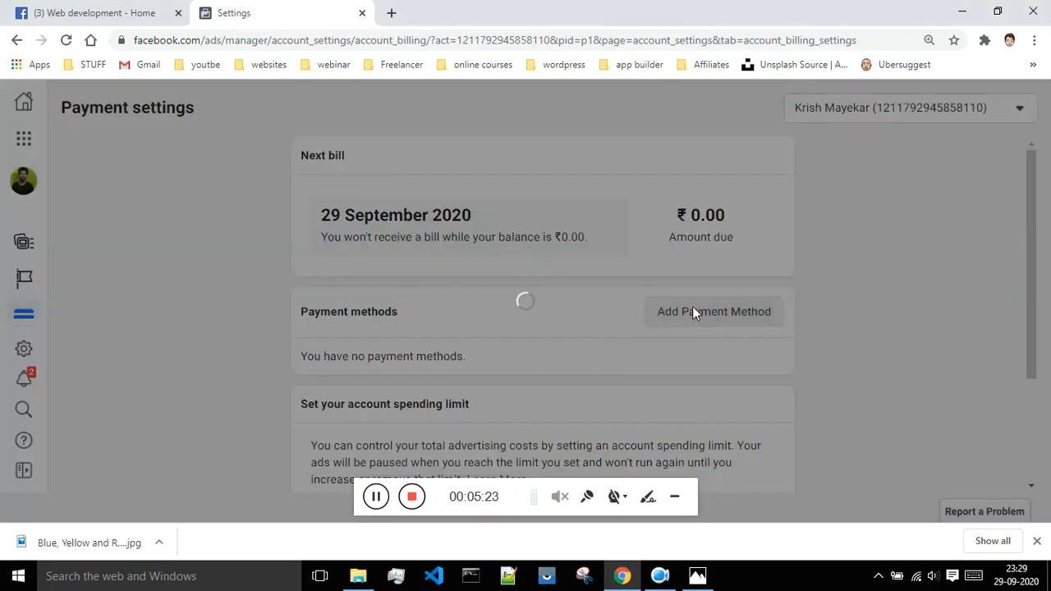
scroll(609, 335, "down", 1)
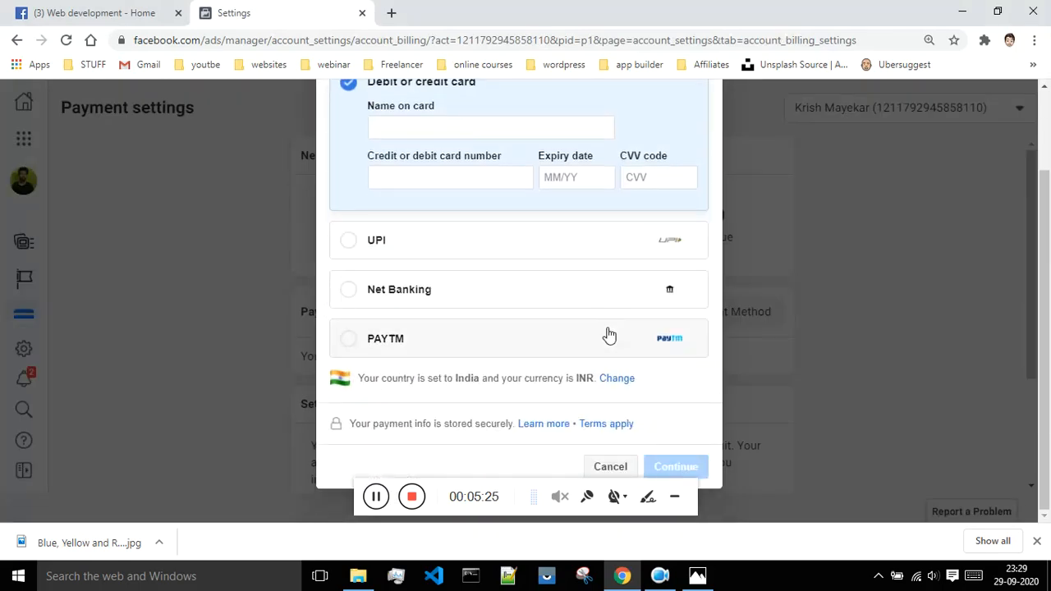
scroll(582, 375, "up", 1)
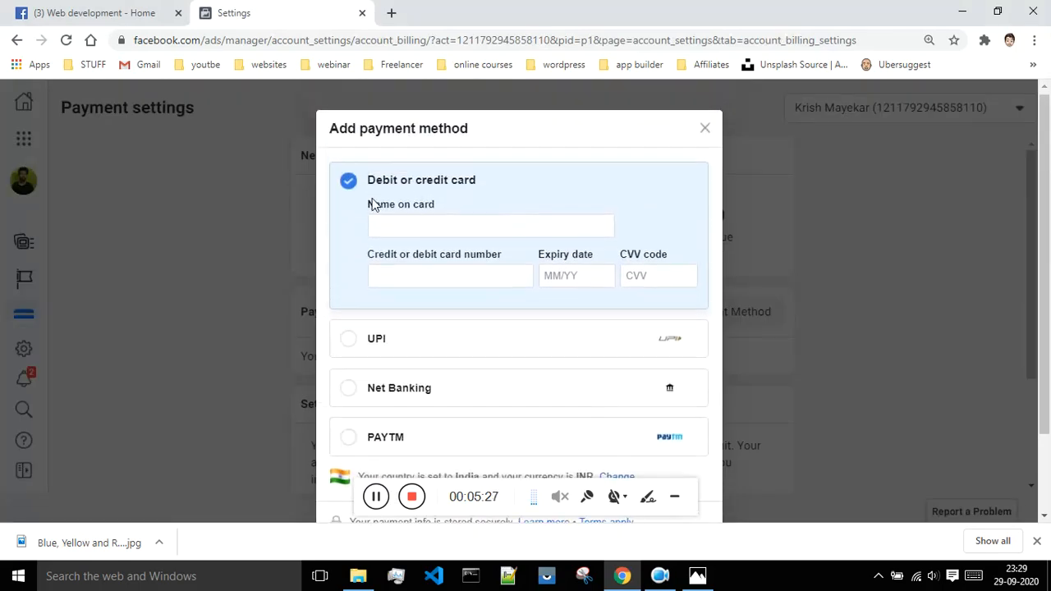
scroll(370, 238, "down", 1)
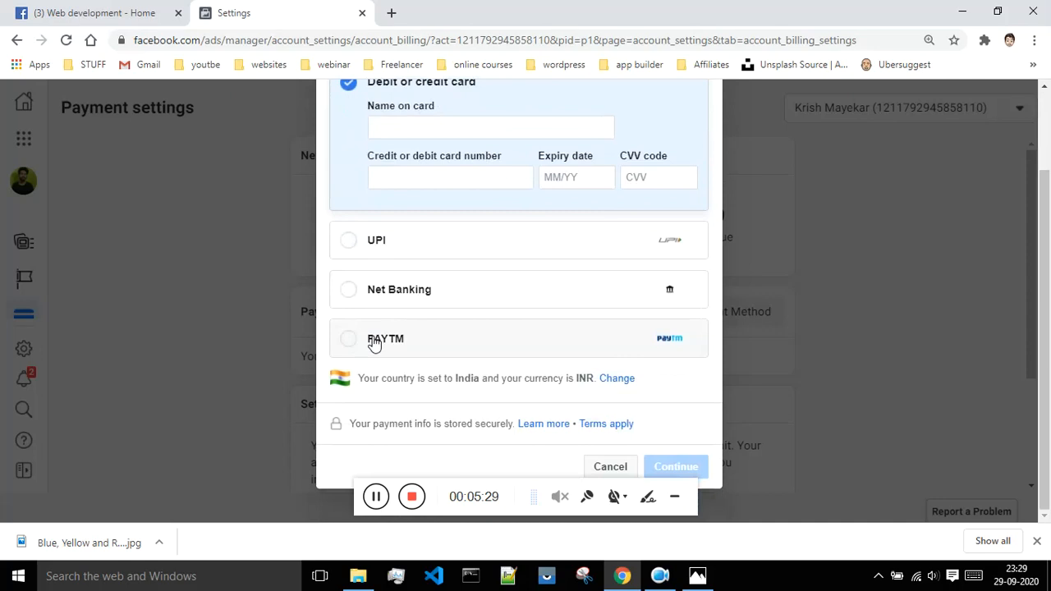
scroll(366, 207, "up", 1)
scroll(596, 184, "down", 1)
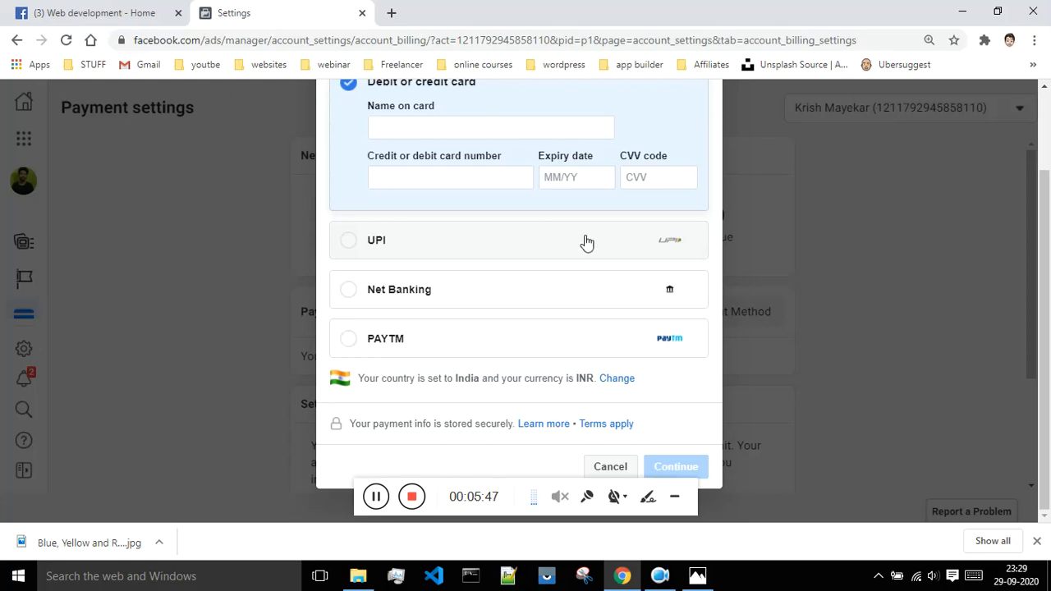
scroll(584, 239, "up", 1)
scroll(596, 238, "down", 1)
scroll(322, 251, "up", 1)
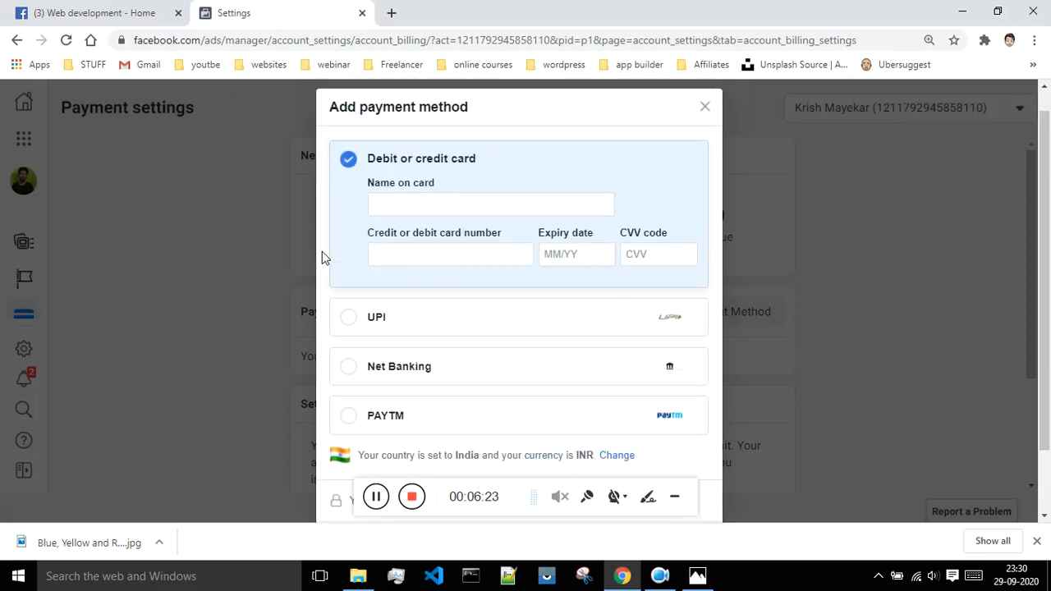
scroll(322, 257, "down", 1)
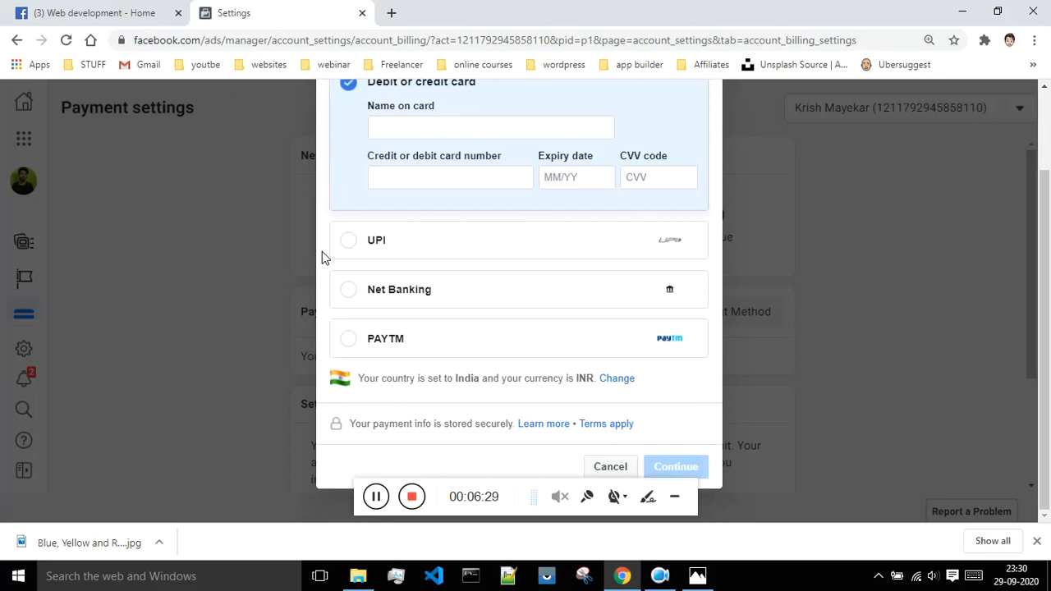
left_click(612, 467)
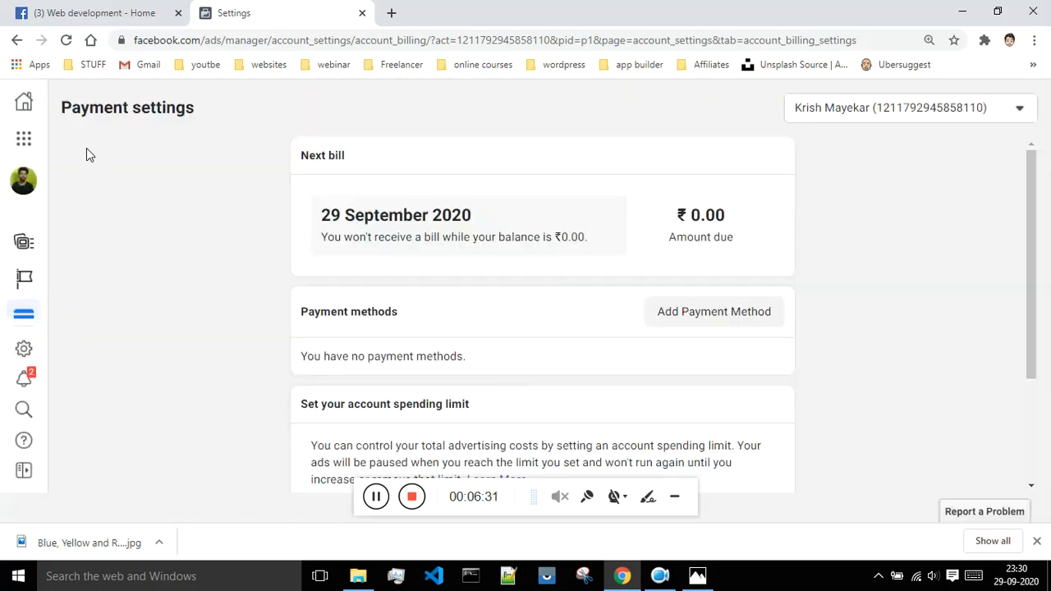
Leave the payment settings and return to the Campaigns overview in Ads Manager.
left_click(23, 104)
left_click(21, 142)
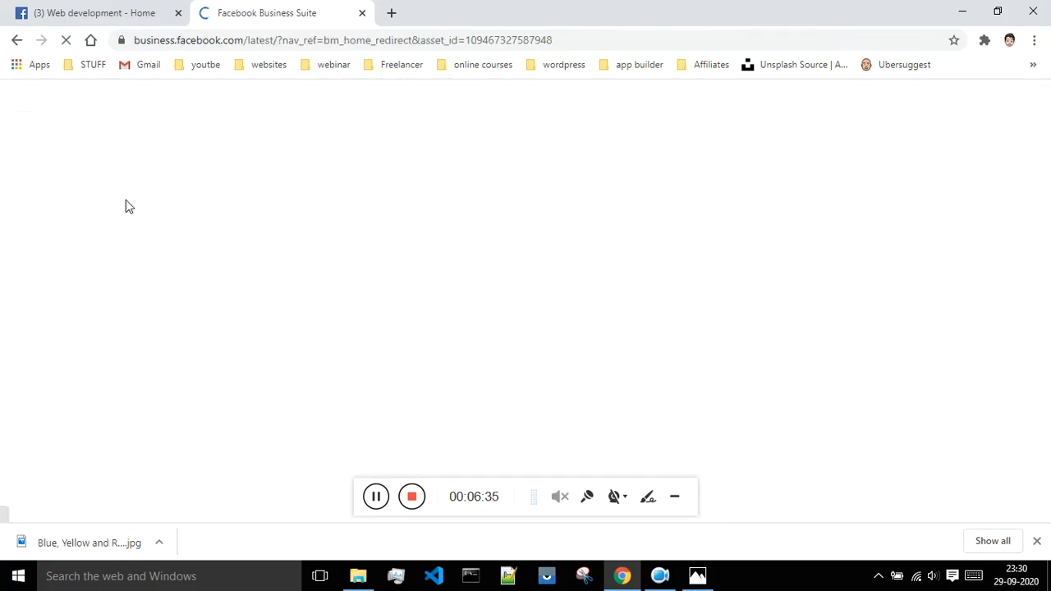
left_click(375, 496)
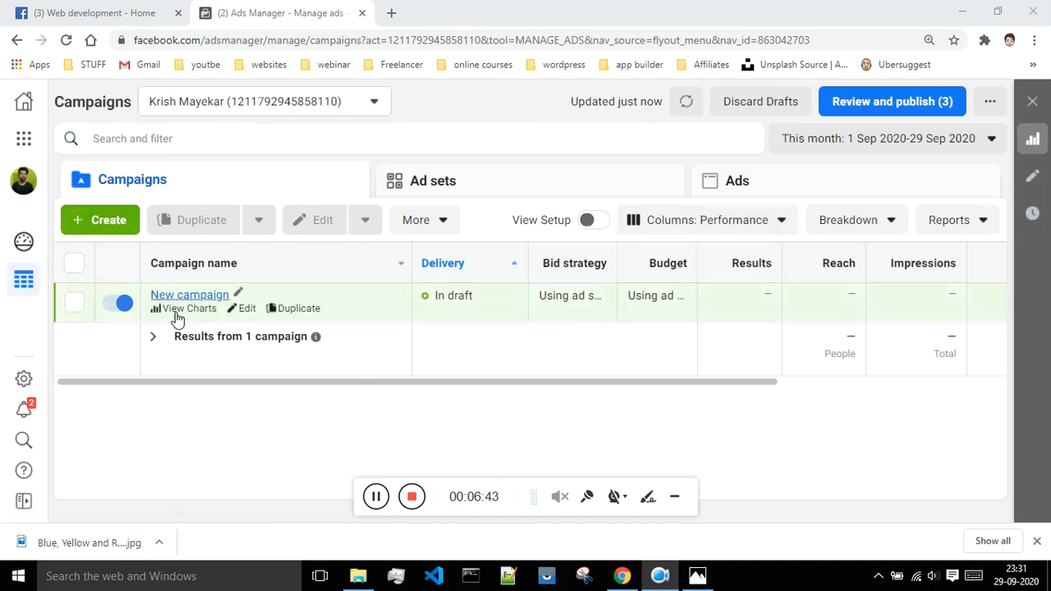
Select the draft campaign "New campaign" and review the additional edit options available for it.
left_click(75, 305)
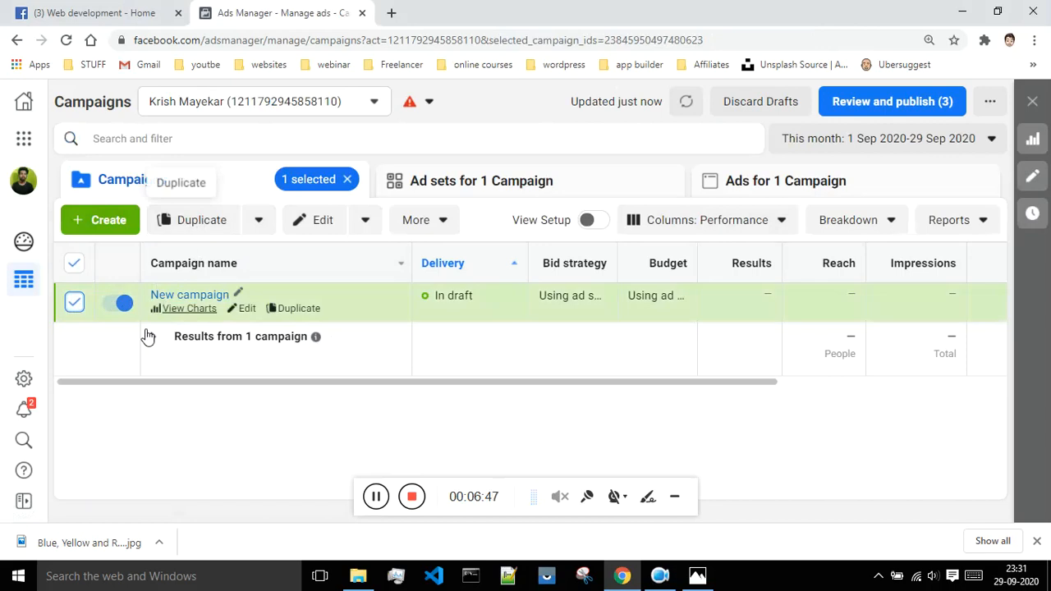
left_click(74, 312)
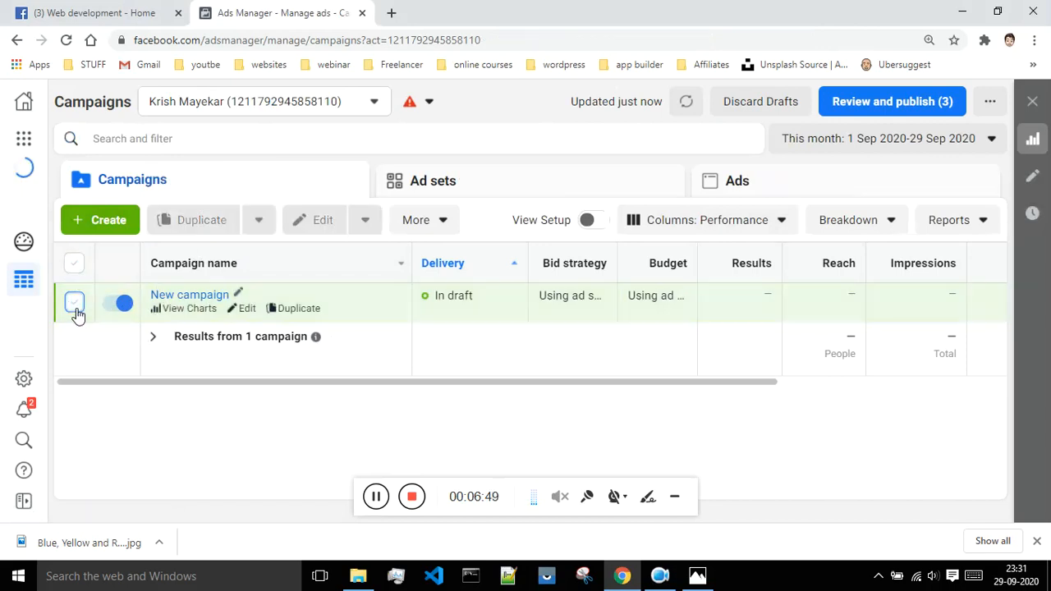
left_click(72, 305)
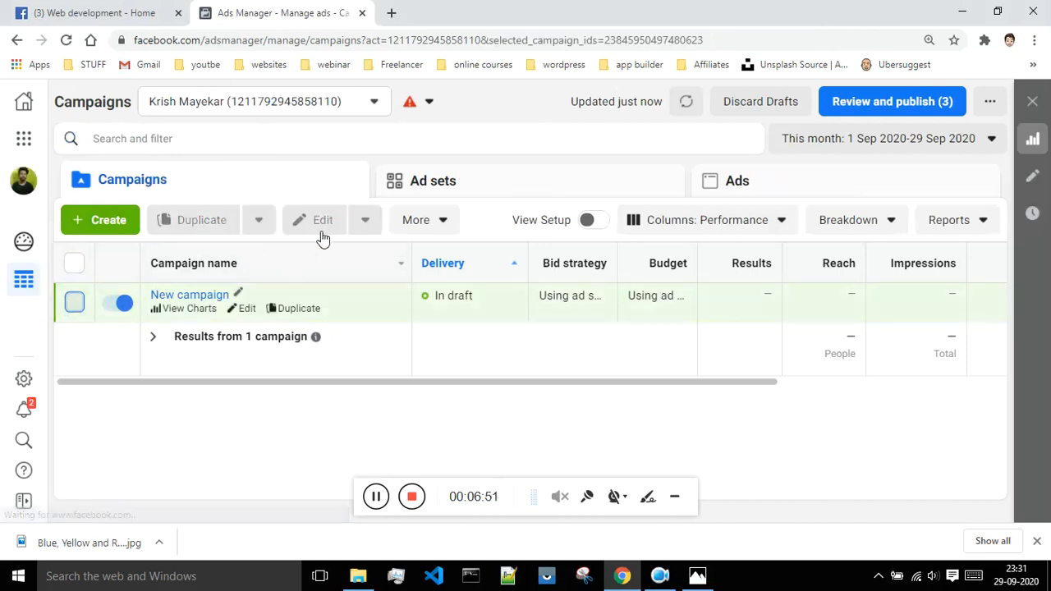
left_click(361, 221)
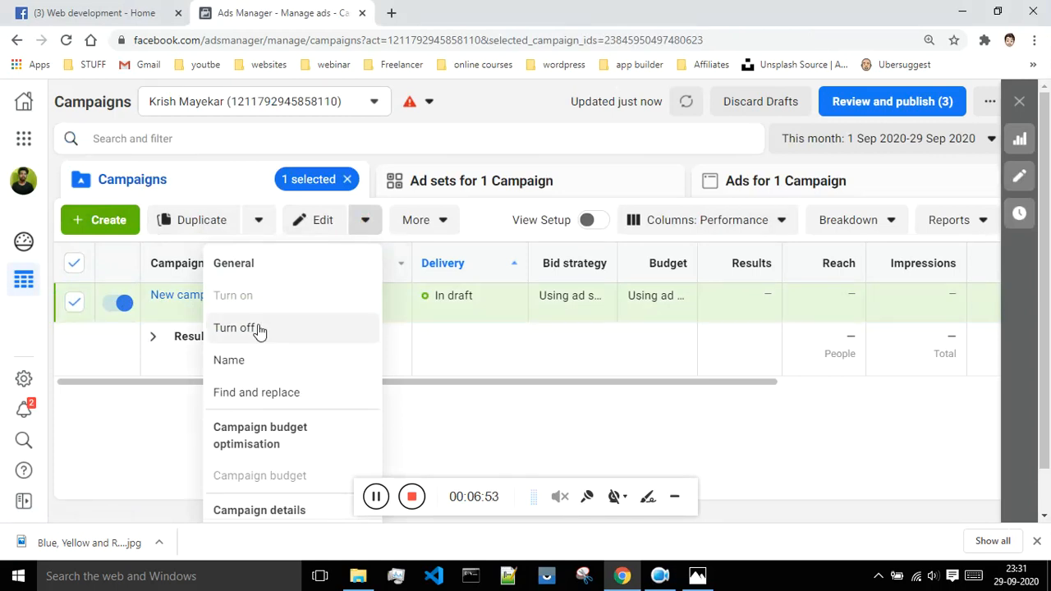
scroll(263, 366, "down", 1)
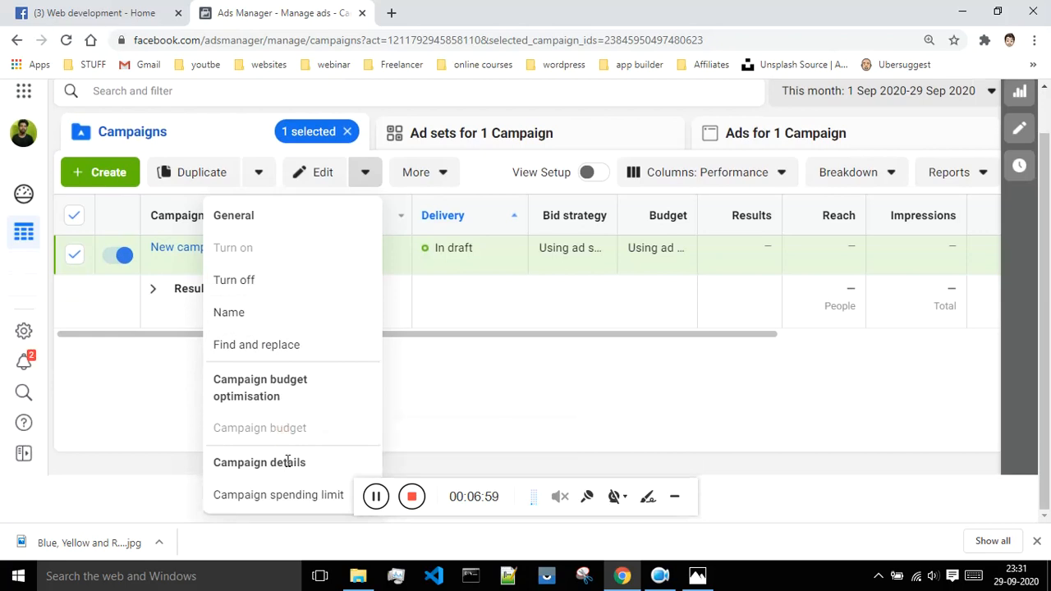
scroll(169, 399, "up", 1)
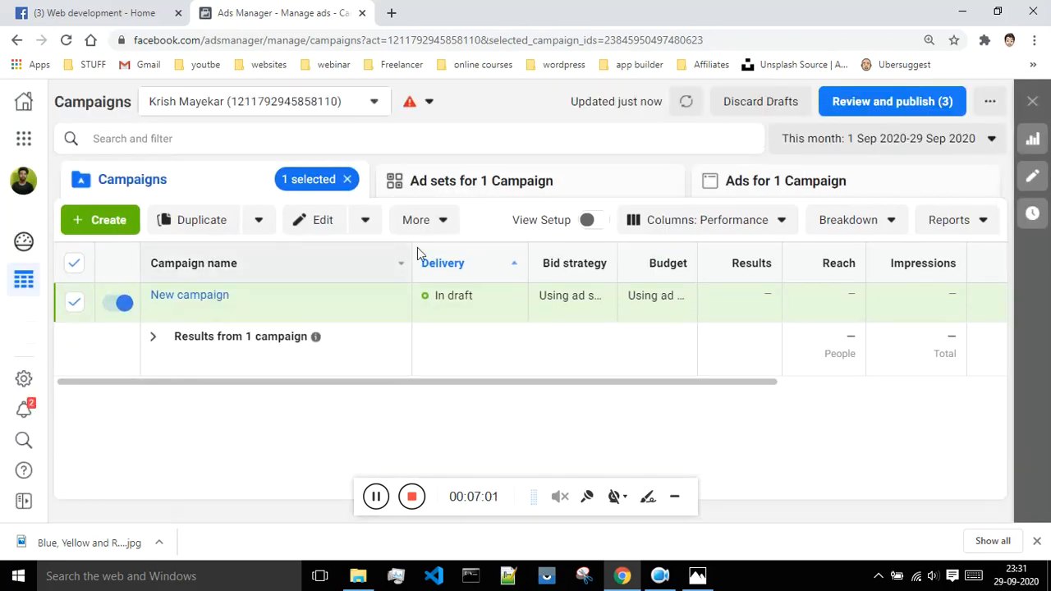
Review the further campaign actions, from revert and delete to import/export and automated rules, and close the list.
left_click(441, 223)
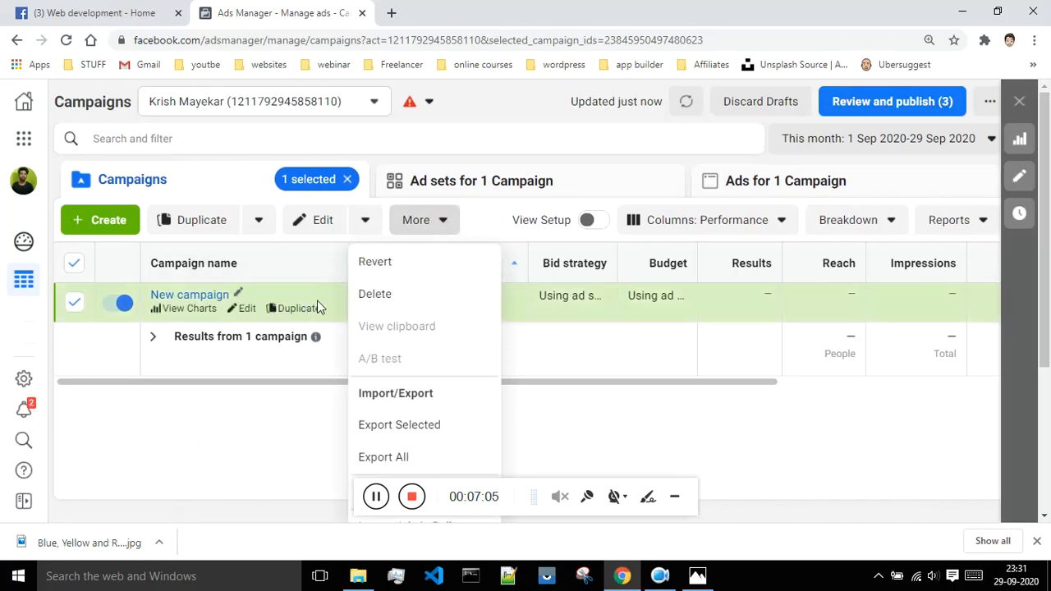
mouse_move(149, 307)
scroll(394, 301, "down", 2)
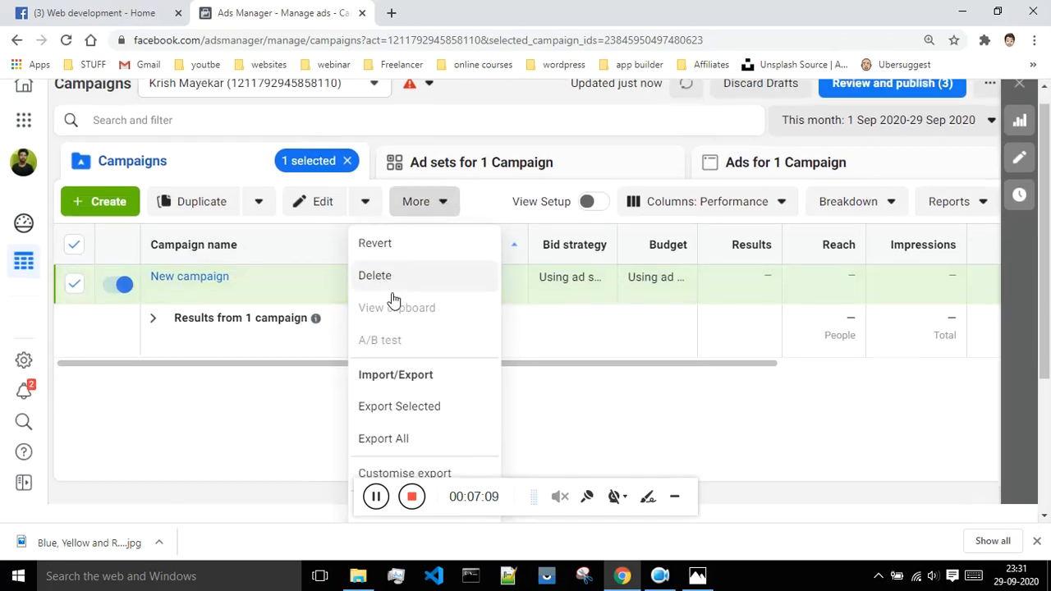
scroll(404, 302, "down", 1)
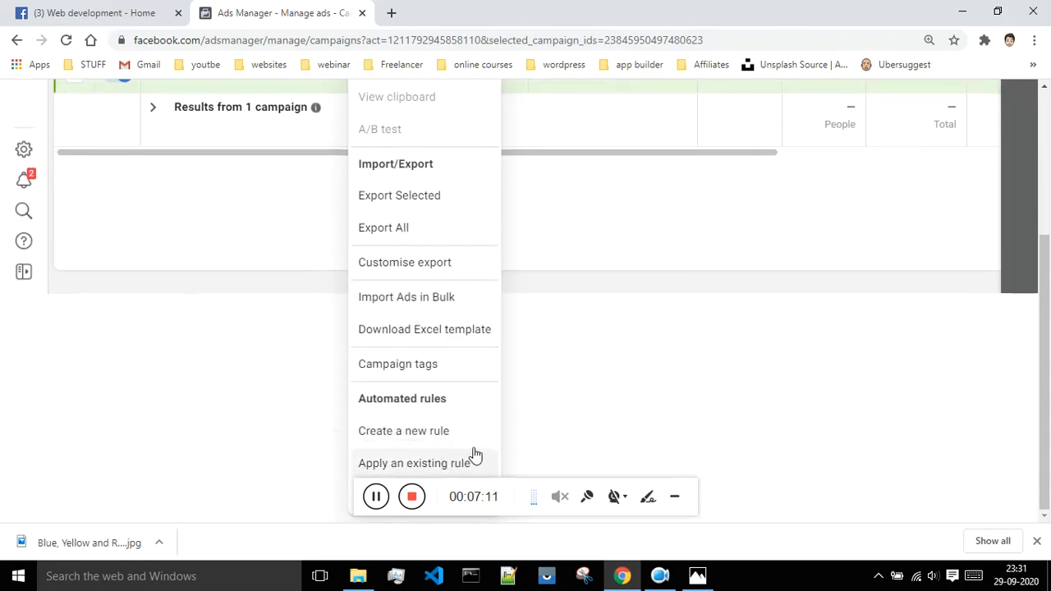
scroll(451, 400, "up", 3)
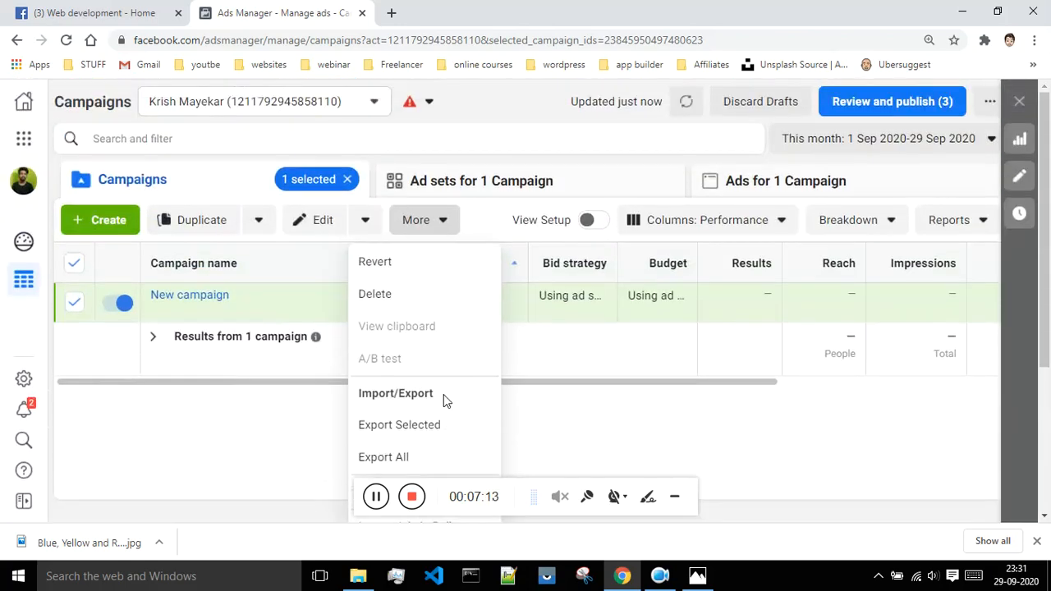
left_click(523, 140)
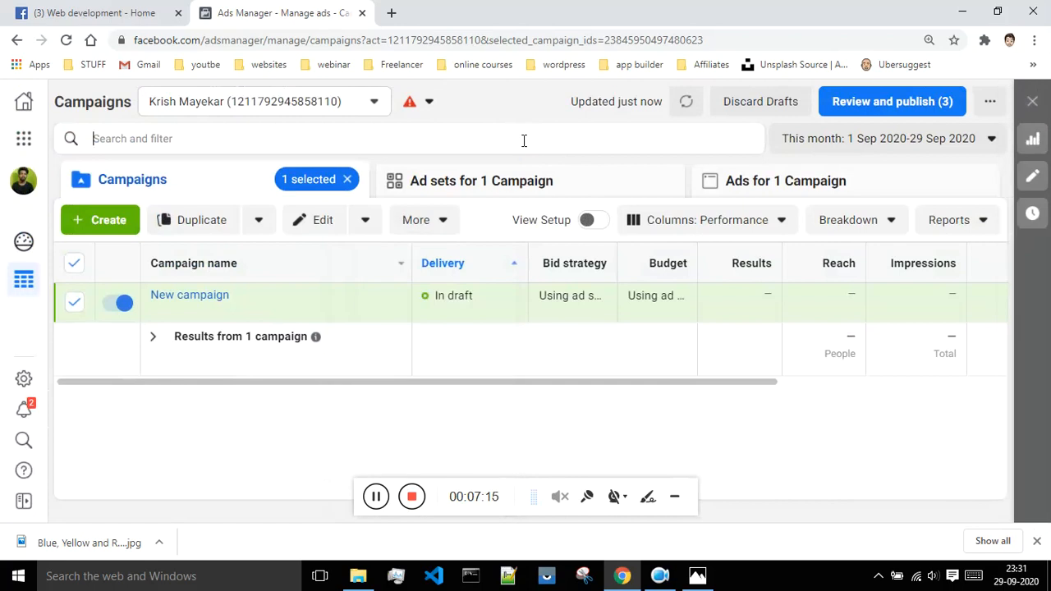
Examine the campaign table's performance columns, from delivery and budget across to cost per result, amount spent and end date.
left_click_drag(732, 384, 966, 392)
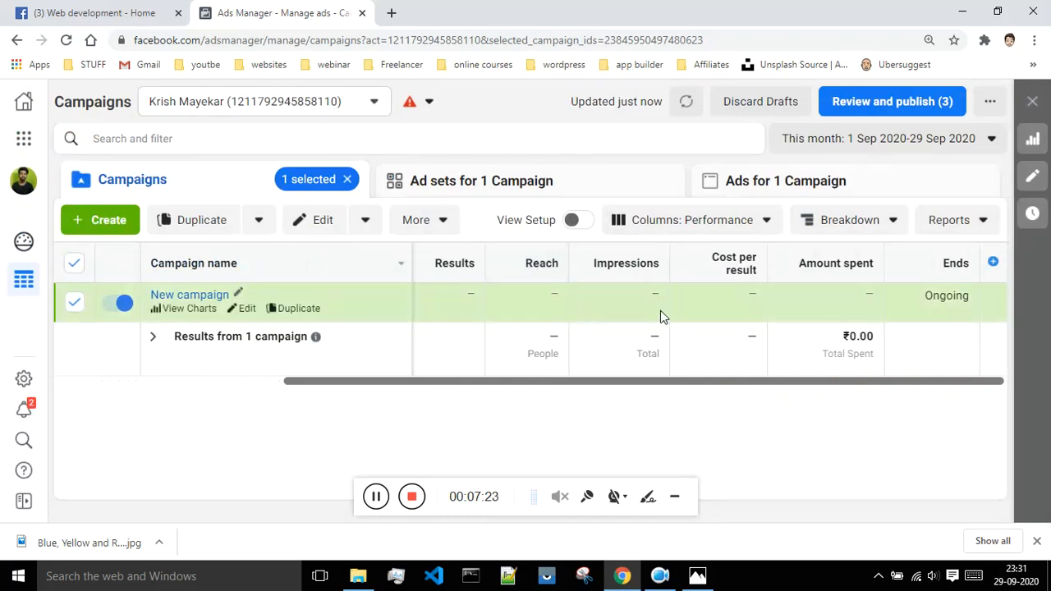
mouse_move(649, 271)
left_click_drag(911, 383, 641, 400)
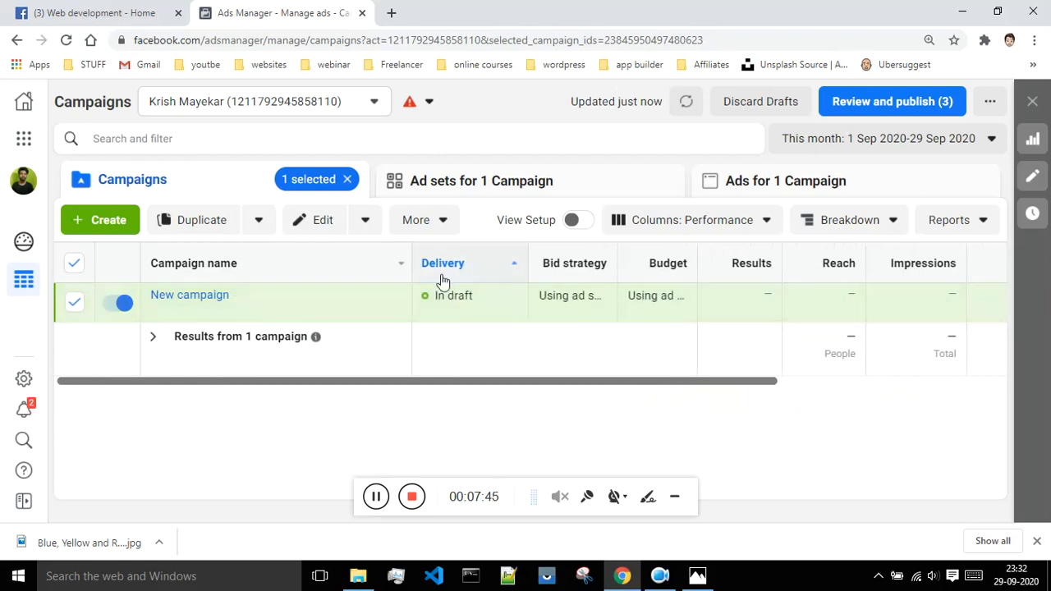